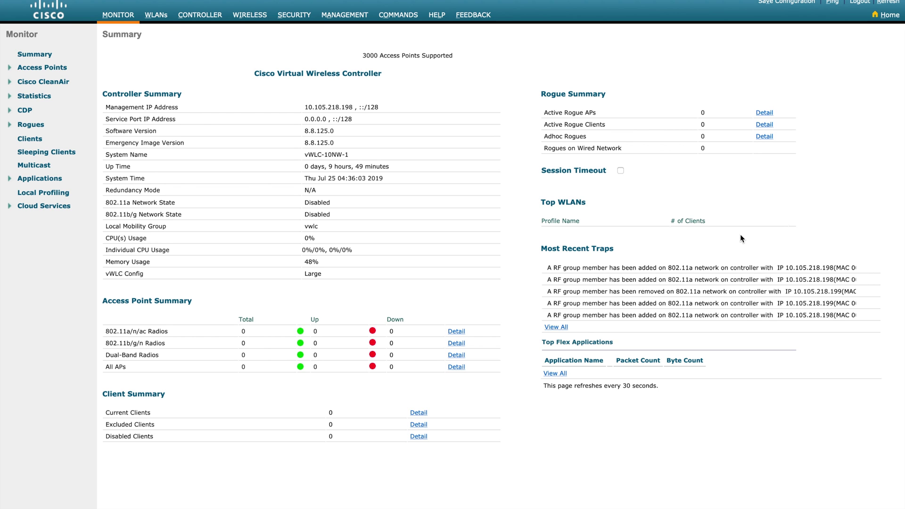
# Check the RF Group Name in the general controller settings of vWLC-10NW-1.
pyautogui.click(195, 22)
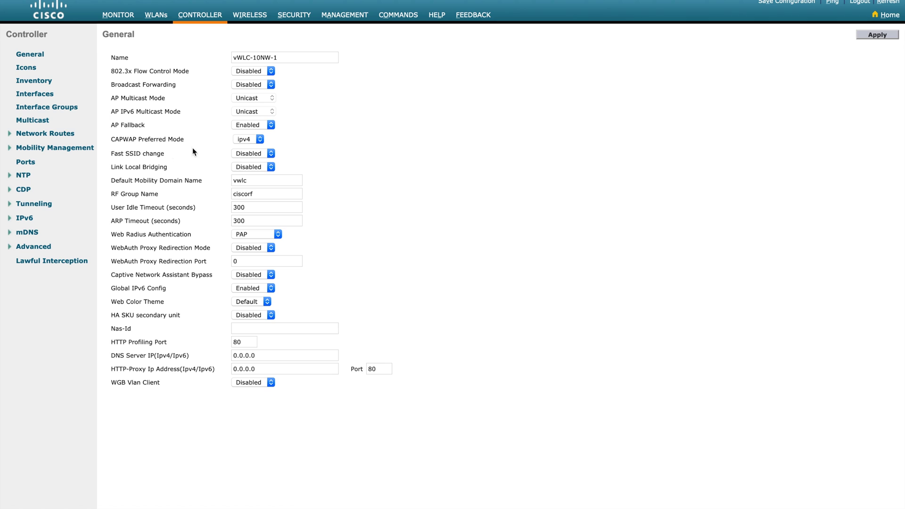
pyautogui.doubleClick(126, 195)
pyautogui.moveTo(111, 194); pyautogui.dragTo(160, 194)
pyautogui.doubleClick(256, 195)
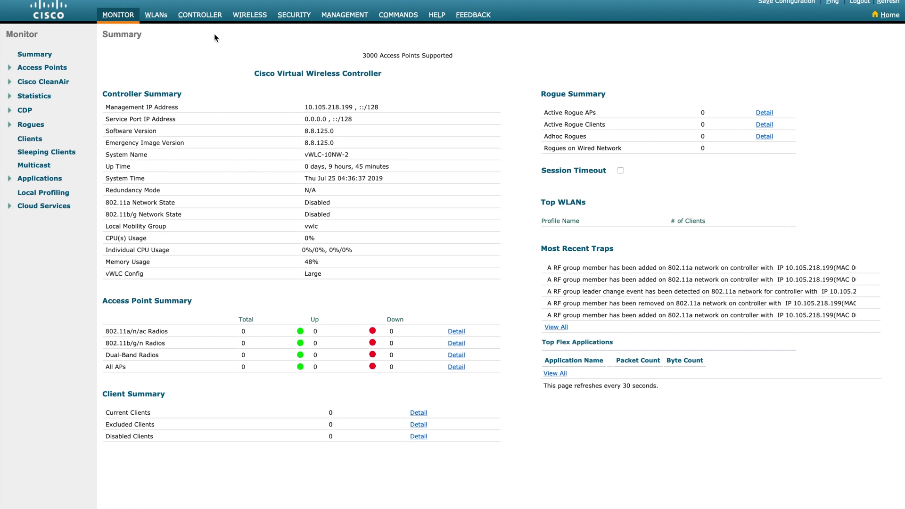
# Check the RF Group Name in the general controller settings of vWLC-10NW-2.
pyautogui.click(200, 14)
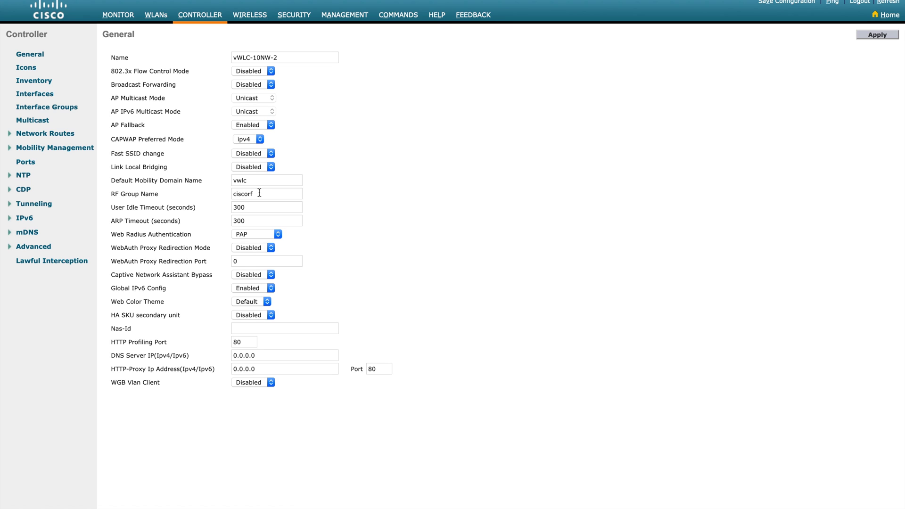
pyautogui.doubleClick(259, 193)
pyautogui.click(440, 249)
pyautogui.doubleClick(264, 195)
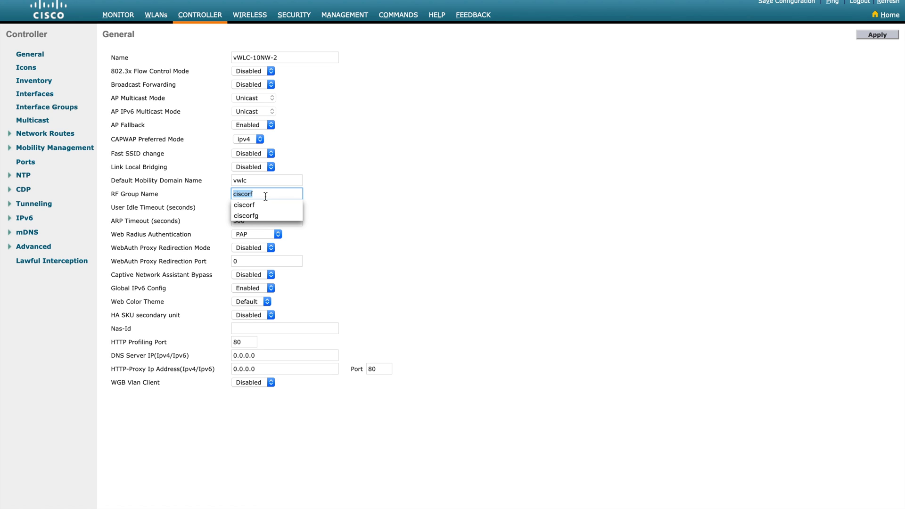
pyautogui.press('Escape')
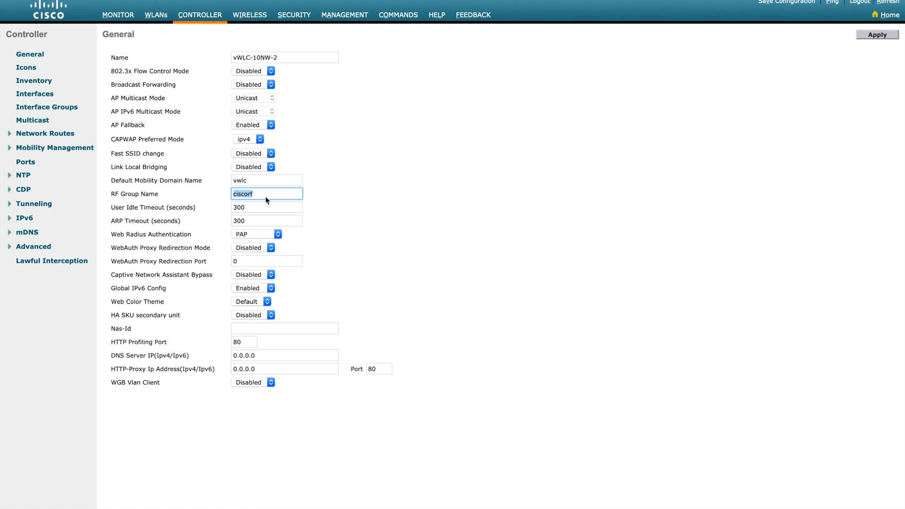
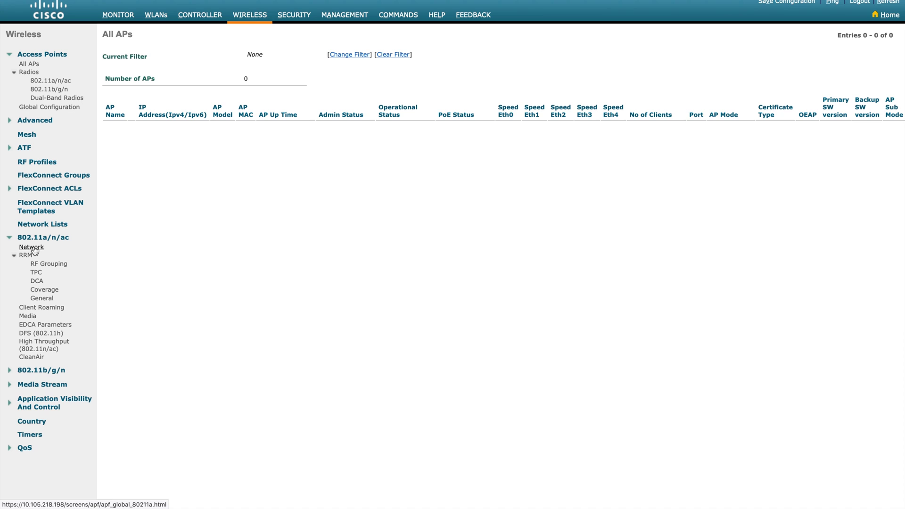
# Review the 802.11a global parameters, including network status, beacon period, fragmentation threshold, DTPC support and maximum allowed clients.
pyautogui.click(32, 248)
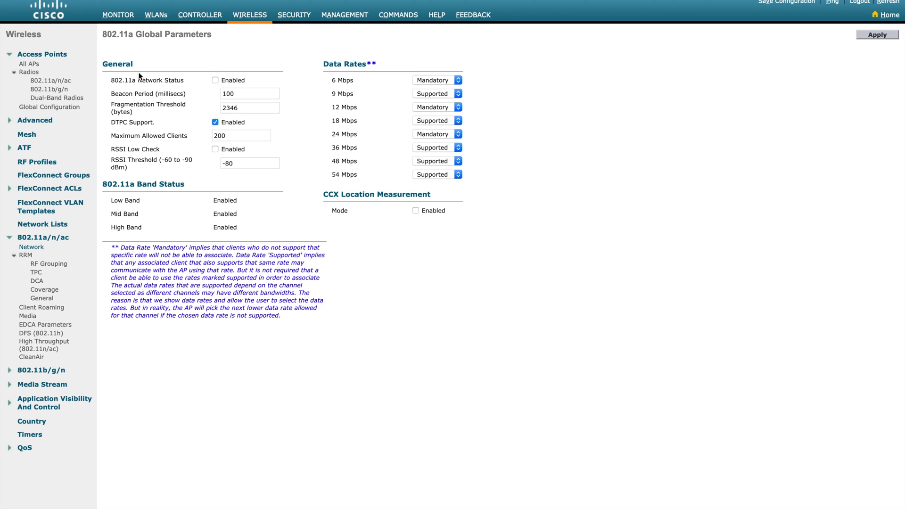
pyautogui.tripleClick(155, 35)
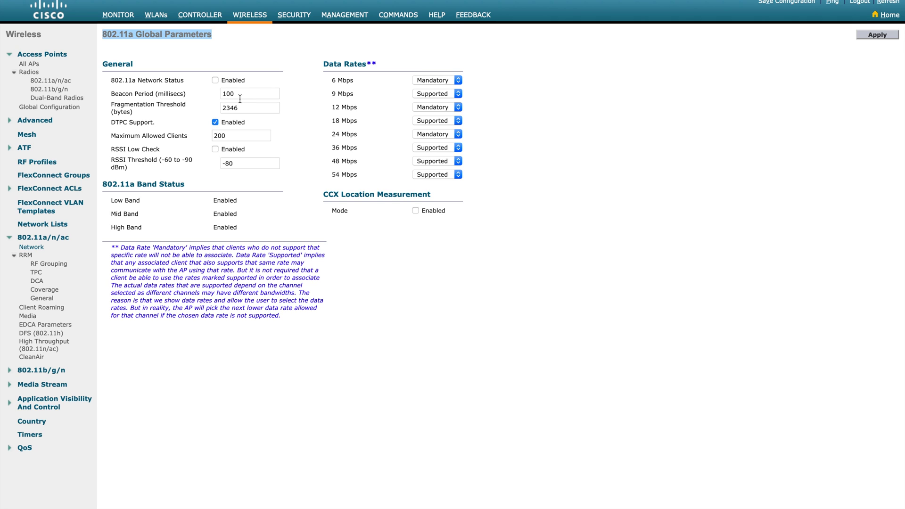
pyautogui.click(216, 81)
pyautogui.click(215, 81)
pyautogui.doubleClick(241, 94)
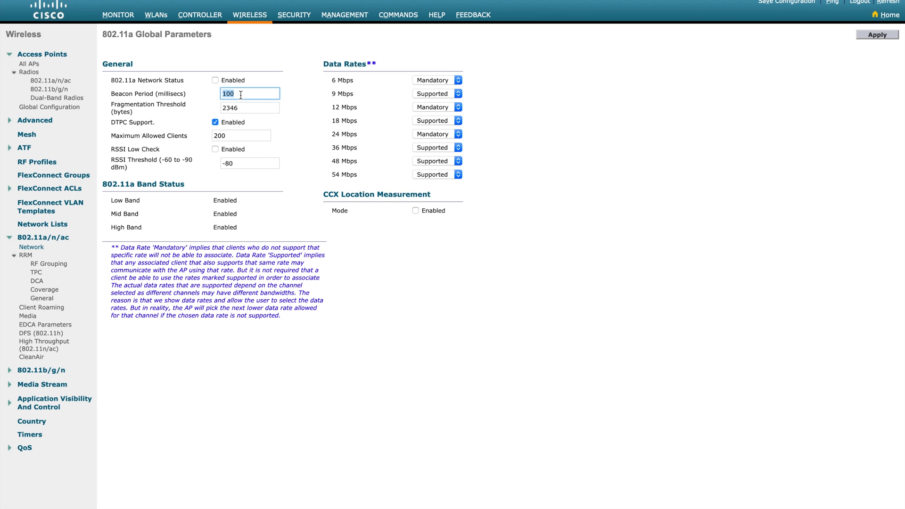
pyautogui.doubleClick(250, 111)
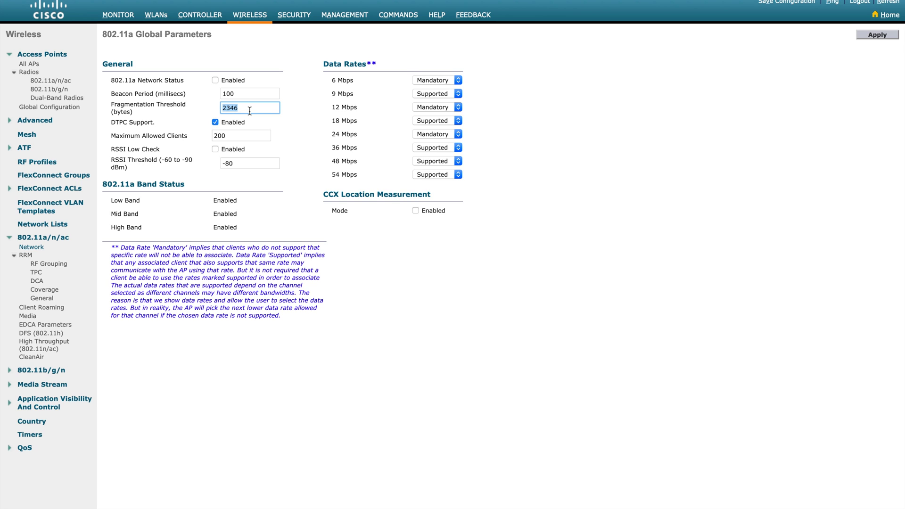
pyautogui.click(624, 302)
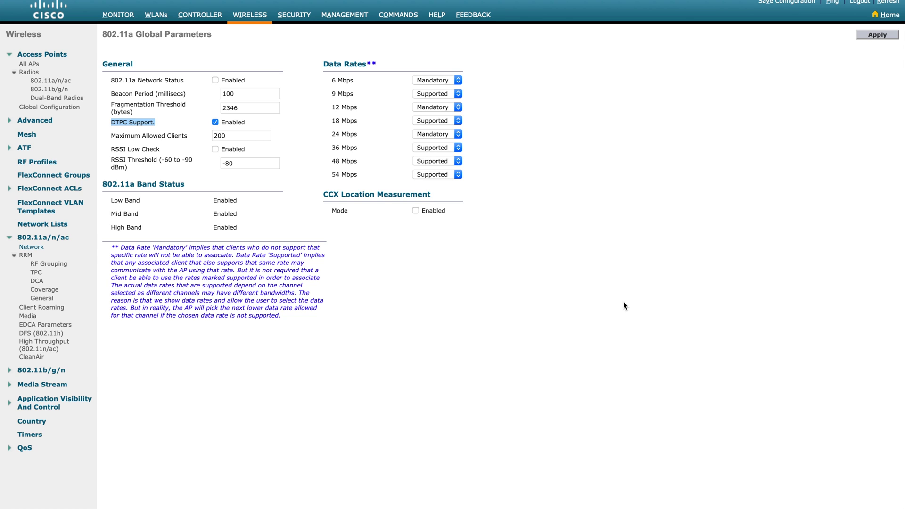
pyautogui.tripleClick(159, 137)
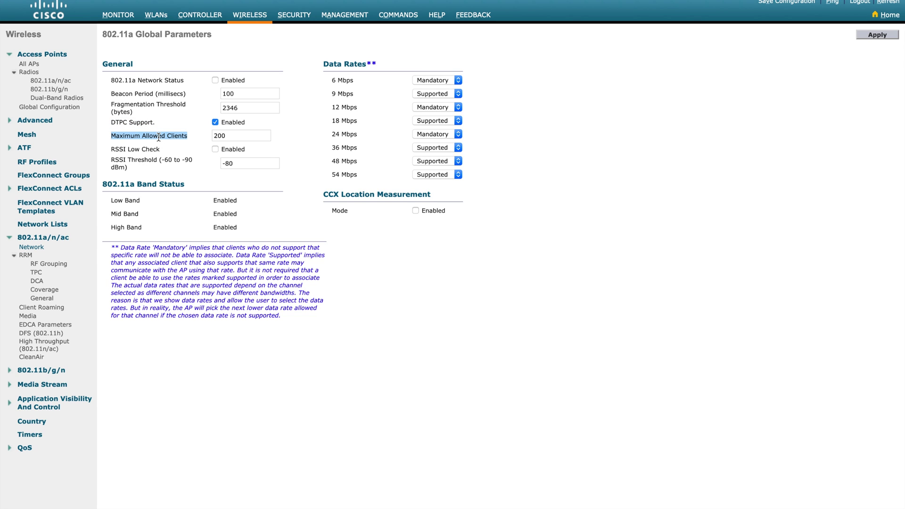
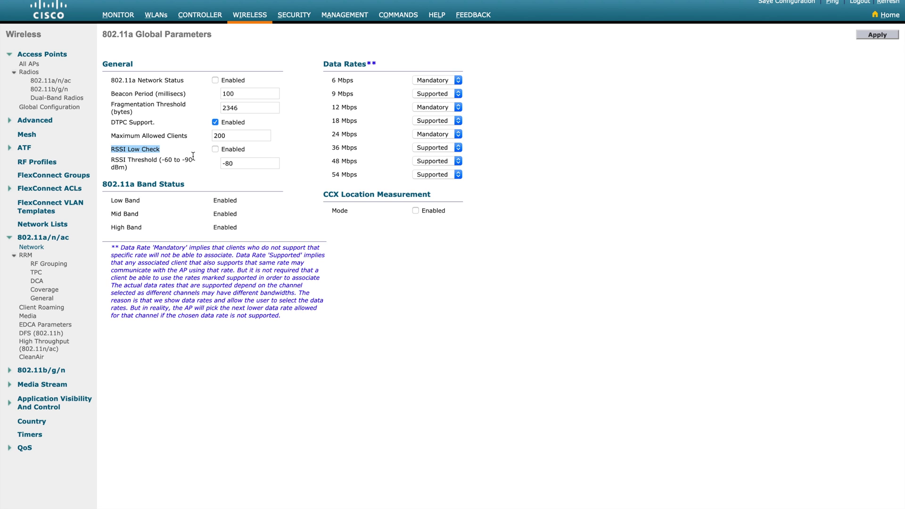
# Try enabling RSSI Low Check for the 802.11a network with an RSSI threshold of -60 dBm.
pyautogui.click(215, 149)
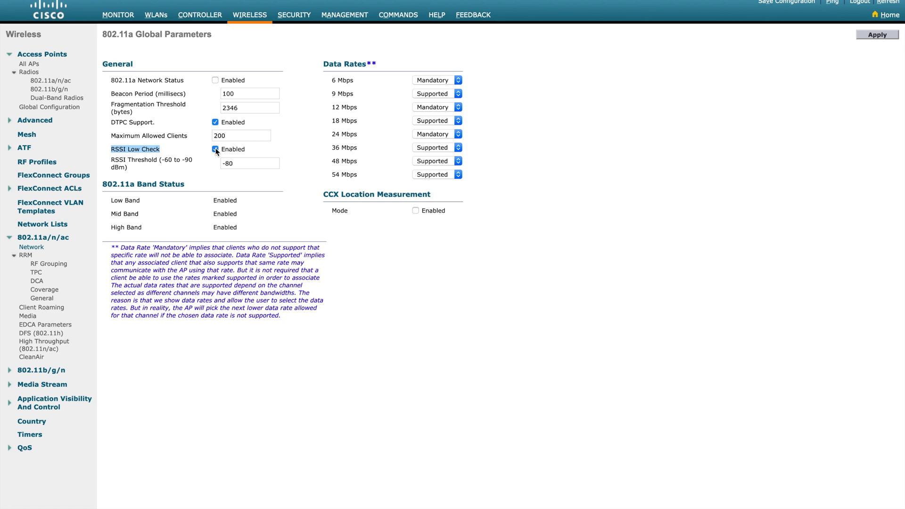
pyautogui.click(244, 164)
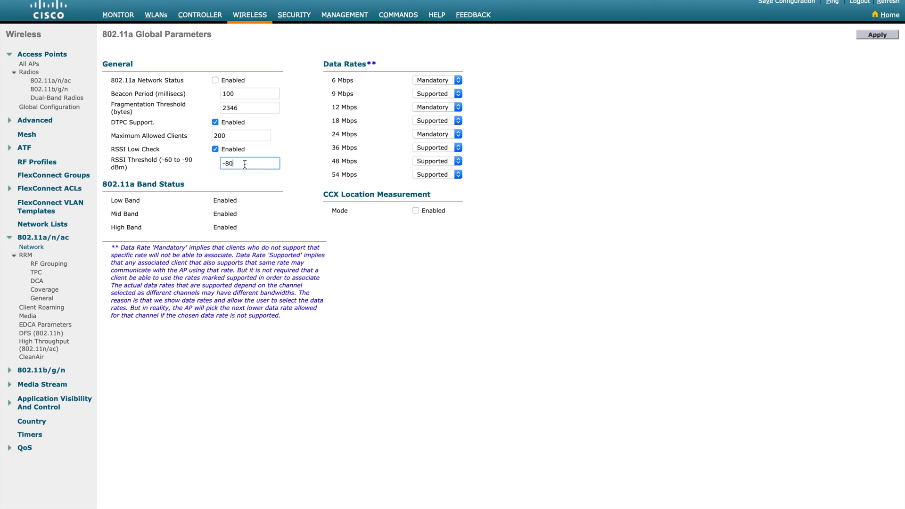
pyautogui.press('BackSpace')
pyautogui.press('BackSpace')
pyautogui.write('60')
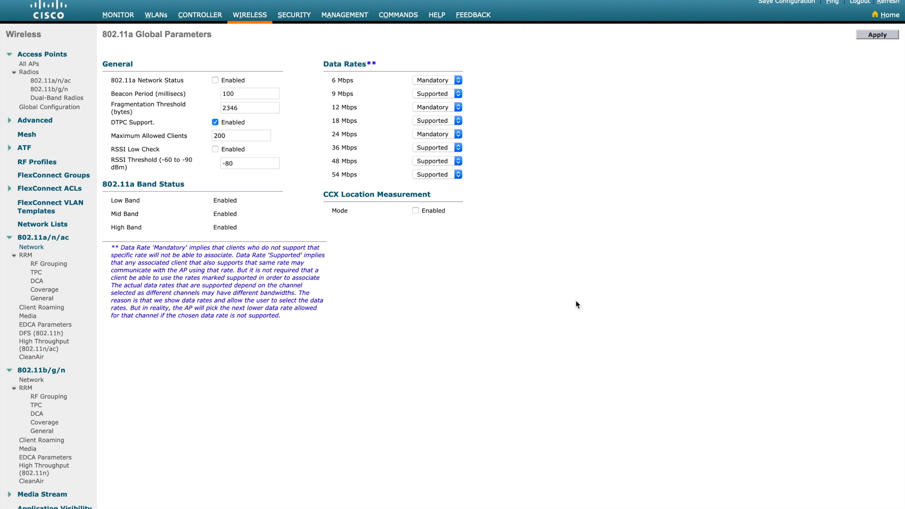
# Compare the 802.11a data rates with those listed in the 802.11b/g global parameters.
pyautogui.moveTo(333, 80); pyautogui.dragTo(366, 189)
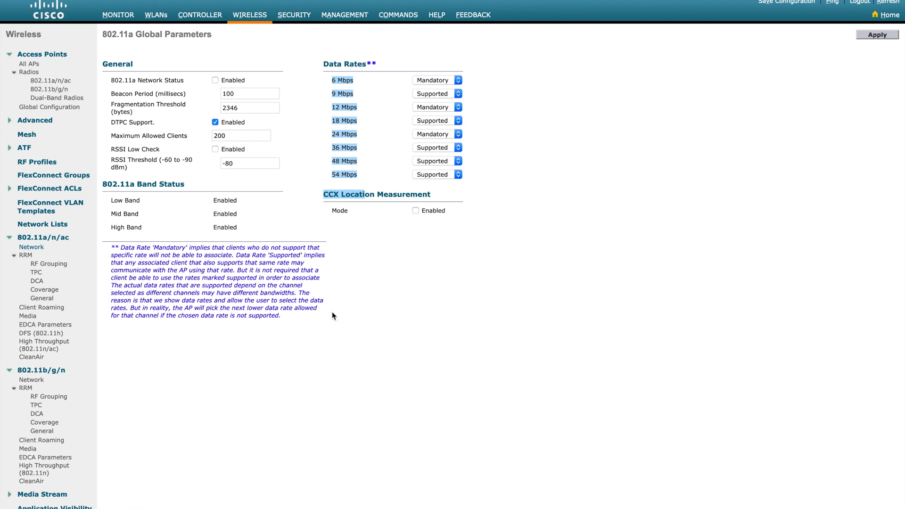
pyautogui.click(33, 381)
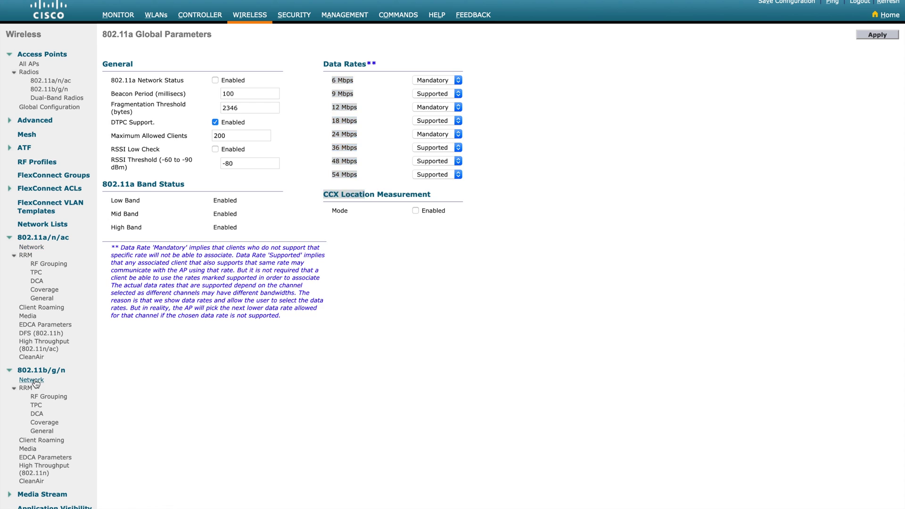
pyautogui.moveTo(332, 78); pyautogui.dragTo(366, 123)
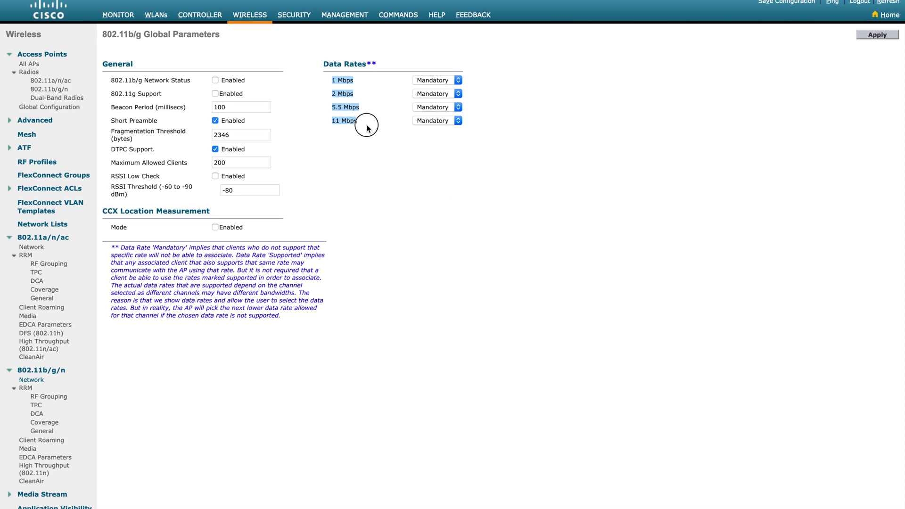
# Set the 6, 9 and 12 Mbps data rates to Disabled in the 802.11a global parameters.
pyautogui.click(35, 248)
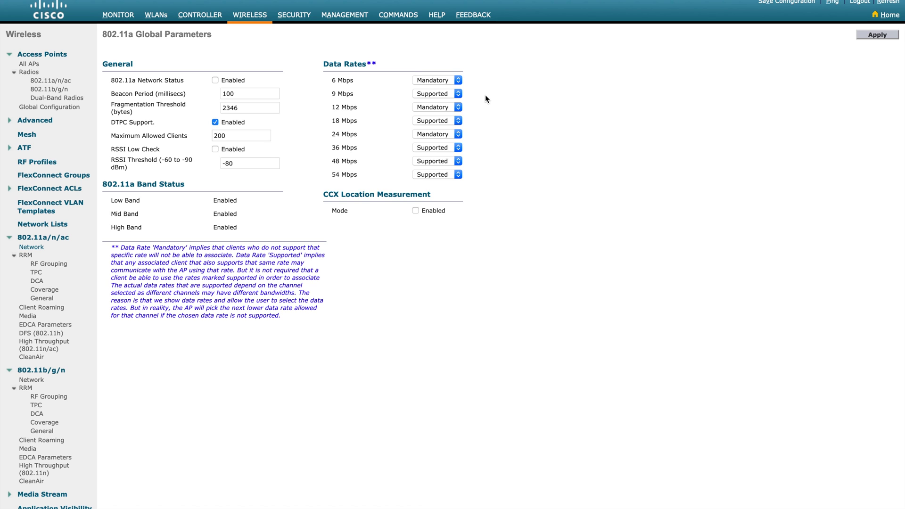
pyautogui.click(460, 81)
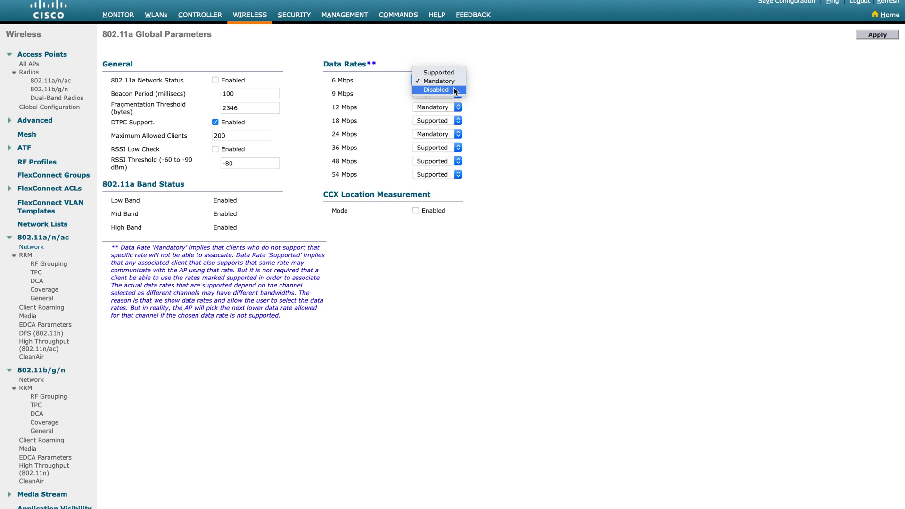
pyautogui.click(453, 90)
pyautogui.click(455, 94)
pyautogui.click(447, 112)
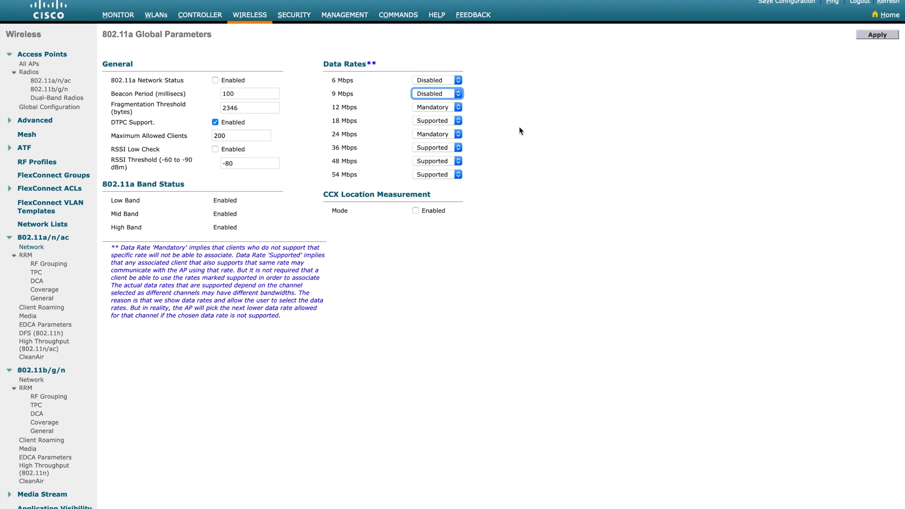
pyautogui.click(455, 107)
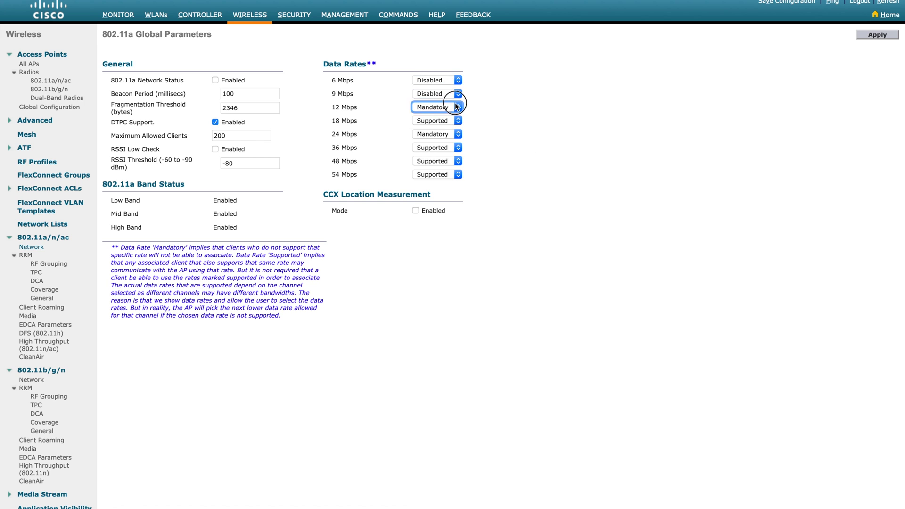
pyautogui.click(445, 117)
pyautogui.tripleClick(349, 107)
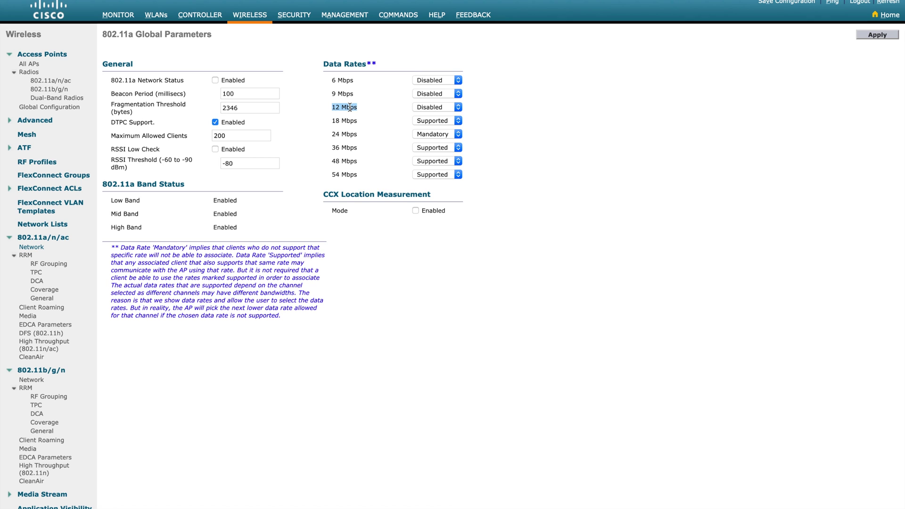
pyautogui.moveTo(331, 80); pyautogui.dragTo(361, 109)
pyautogui.click(470, 122)
# Set the 18 Mbps data rate of the 802.11a network to Disabled.
pyautogui.tripleClick(344, 122)
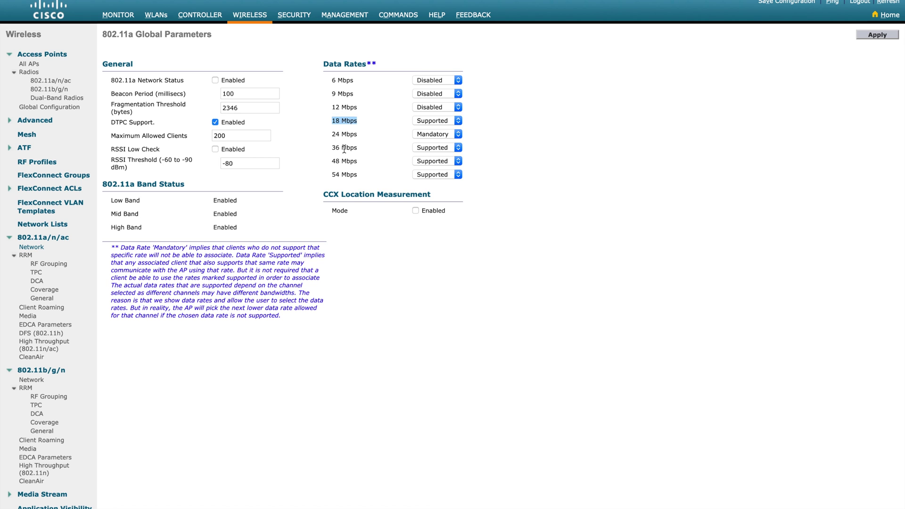
pyautogui.moveTo(332, 147); pyautogui.dragTo(357, 182)
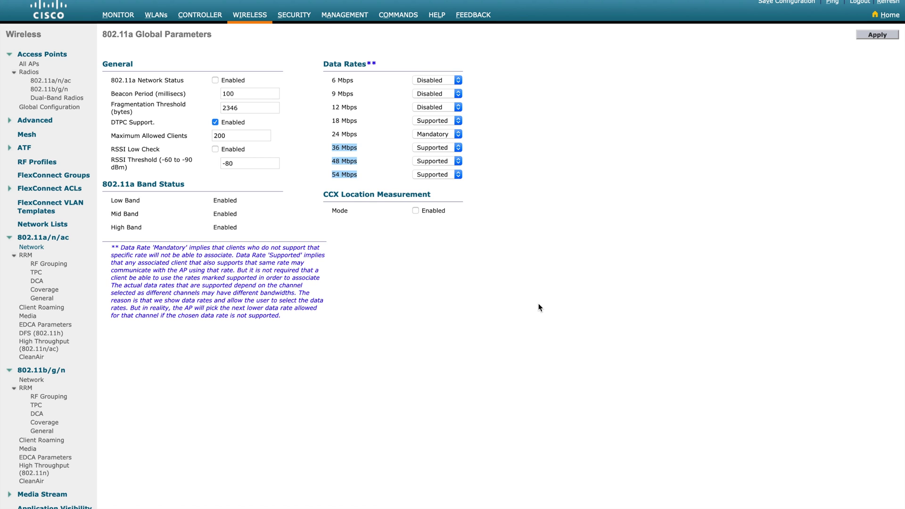
pyautogui.click(458, 122)
pyautogui.click(454, 133)
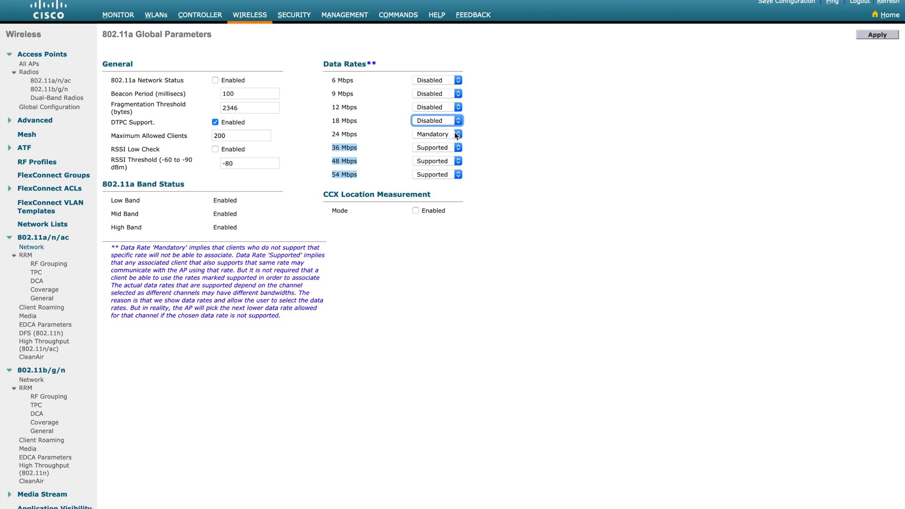
# Check the options for the 24 Mbps data rate and the CCX Location Measurement mode.
pyautogui.click(458, 133)
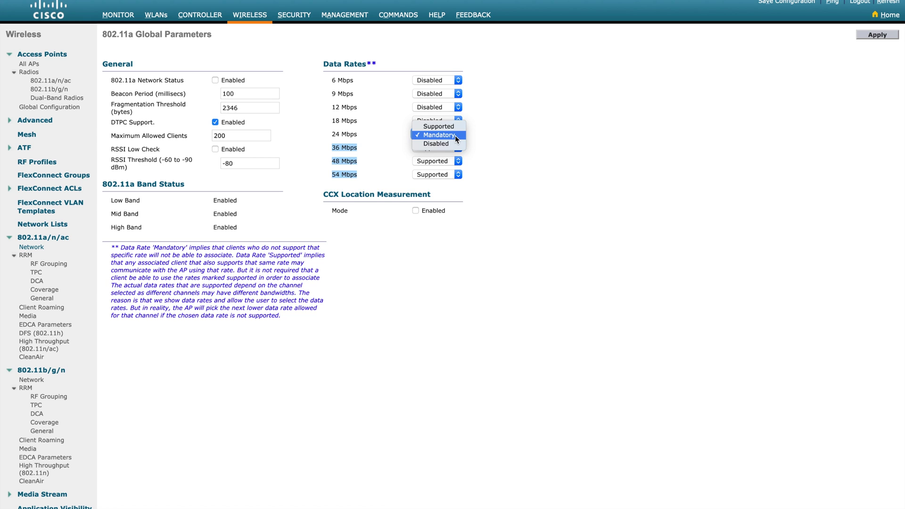
pyautogui.click(343, 134)
pyautogui.tripleClick(344, 134)
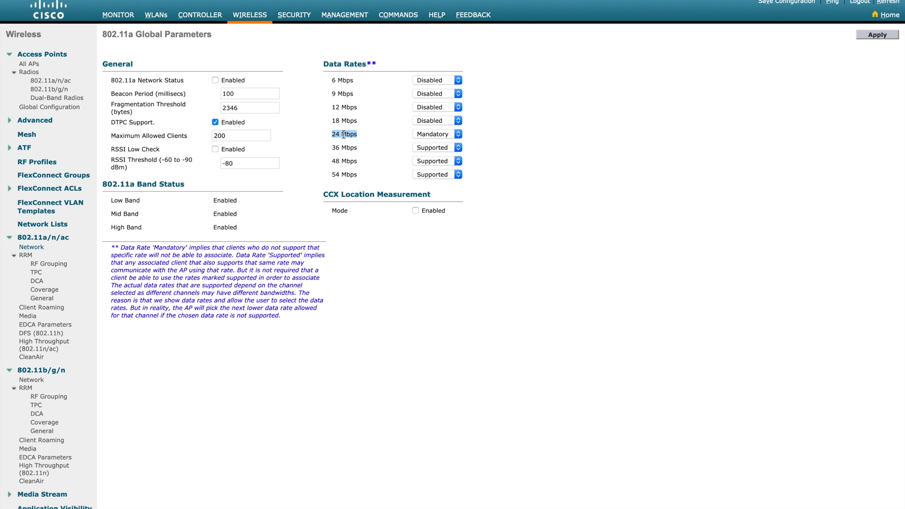
pyautogui.click(416, 211)
pyautogui.click(417, 212)
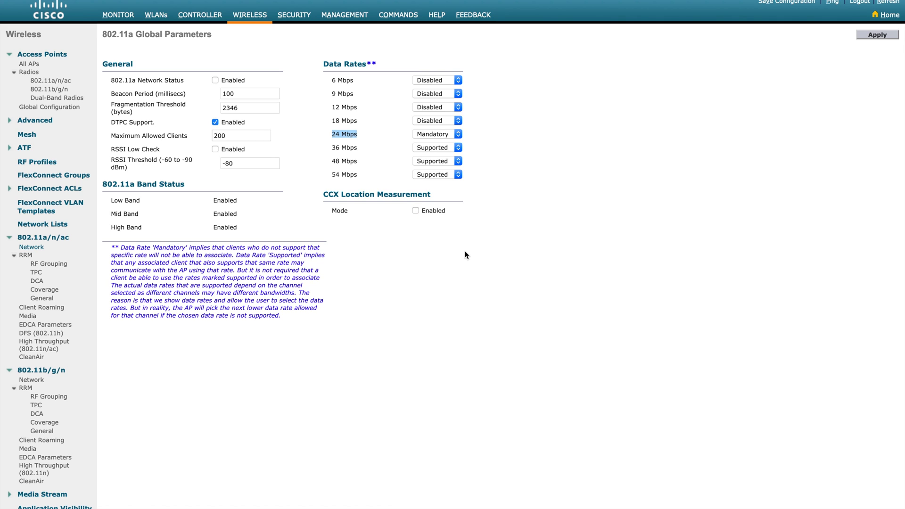